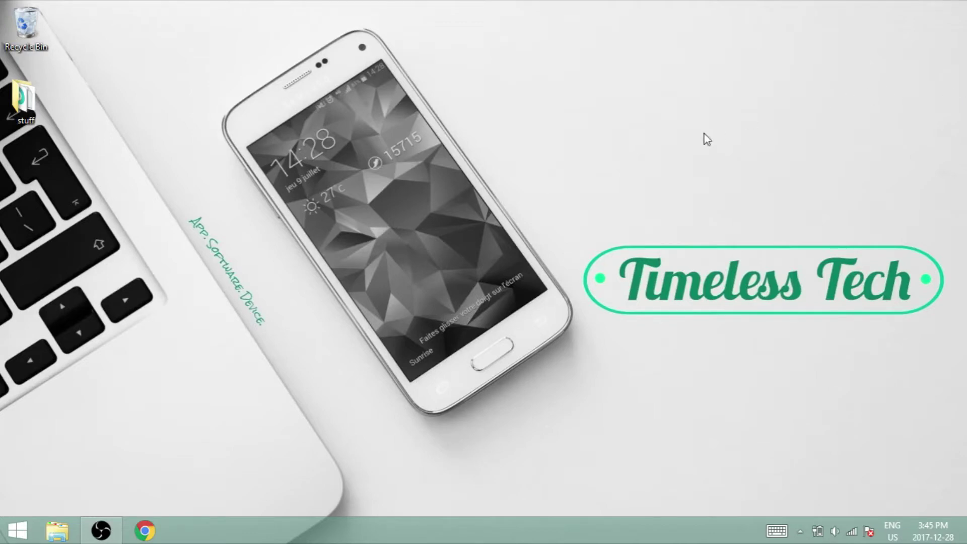
click(145, 530)
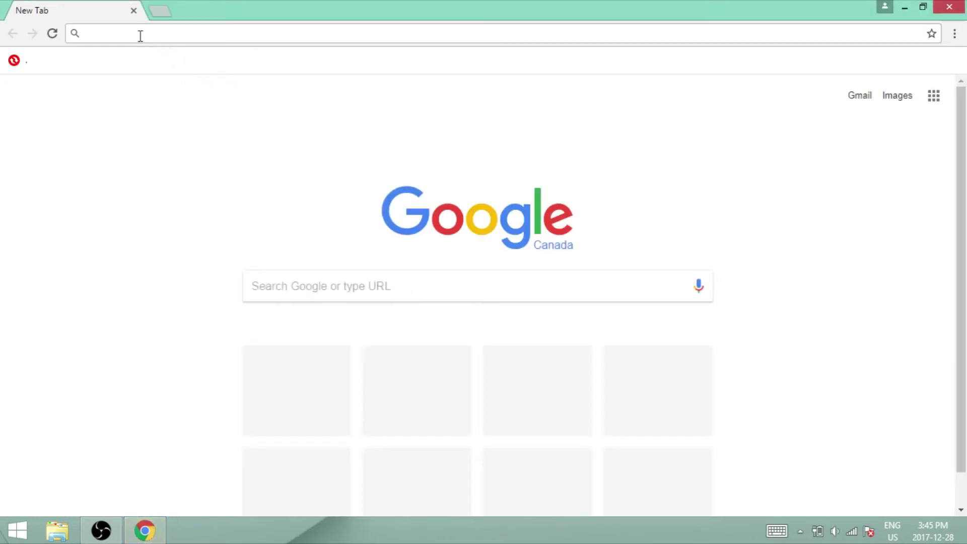
text(https://en.bignox.com/)
key(Return)
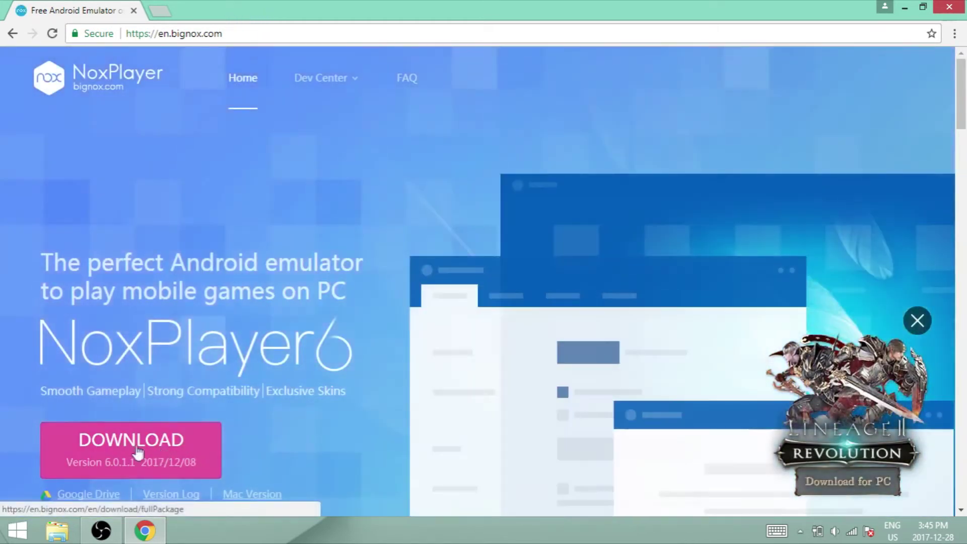
click(141, 447)
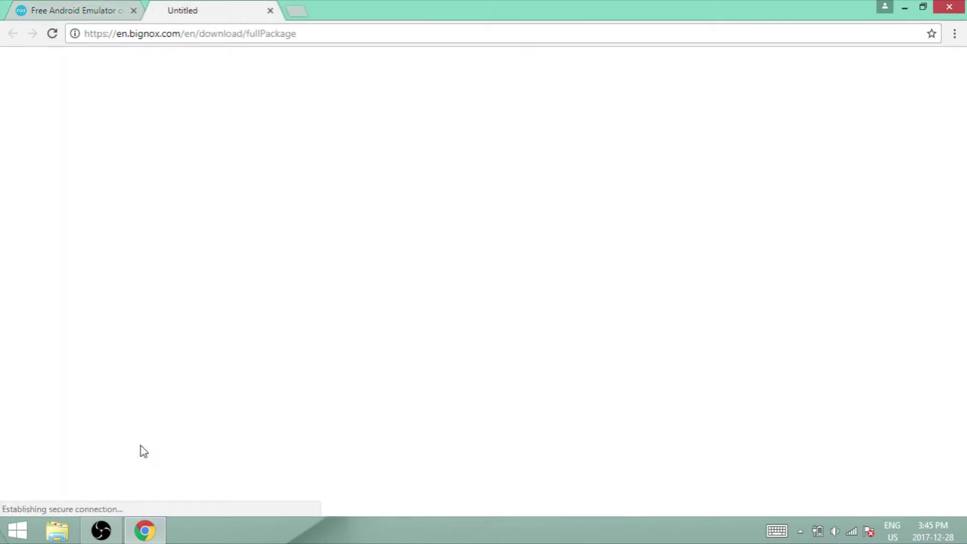
scroll(476, 285, down, 3)
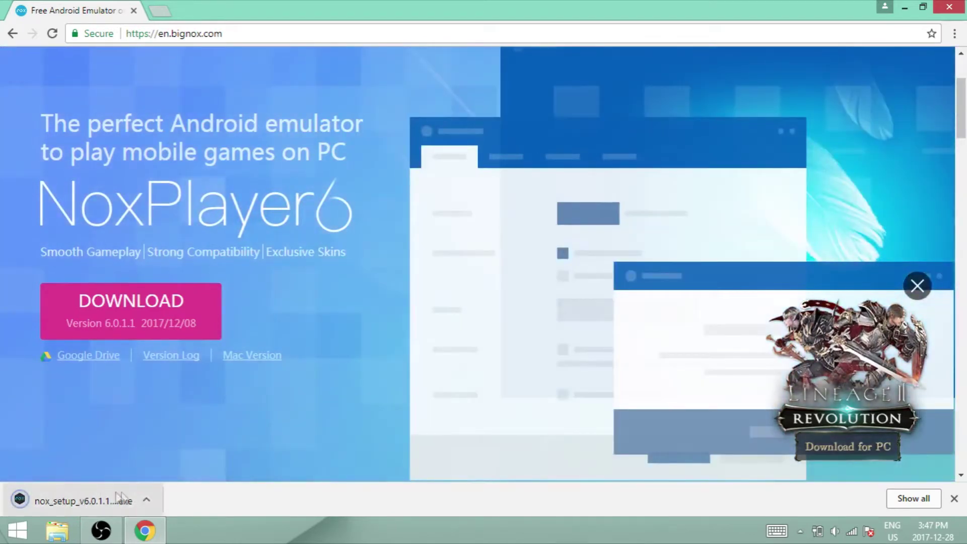
Show the downloaded Nox setup file in its folder and minimize the browser.
click(147, 500)
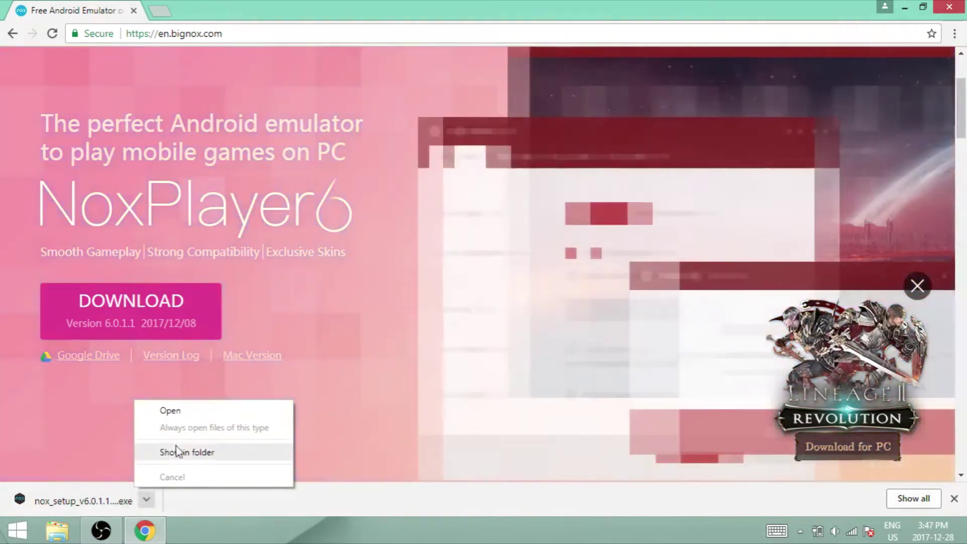
click(174, 451)
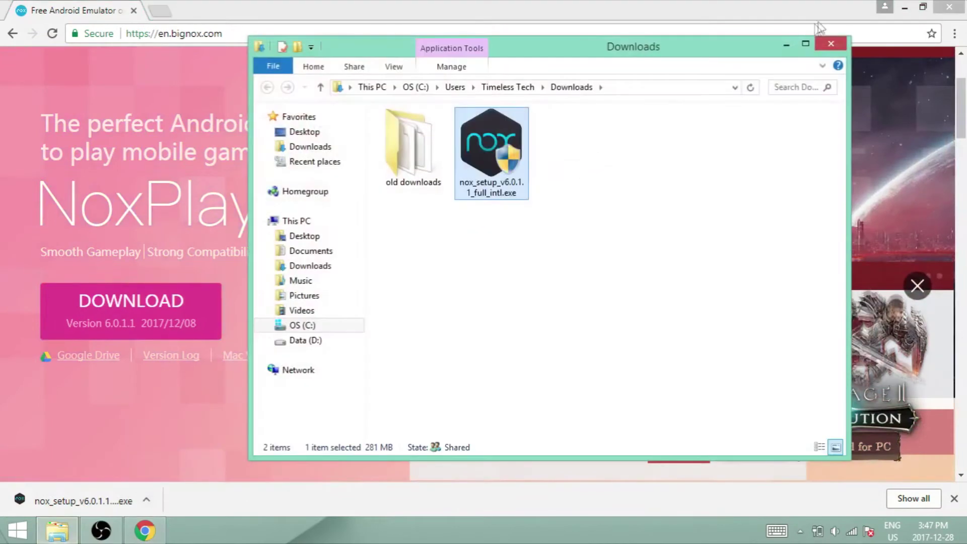
click(905, 8)
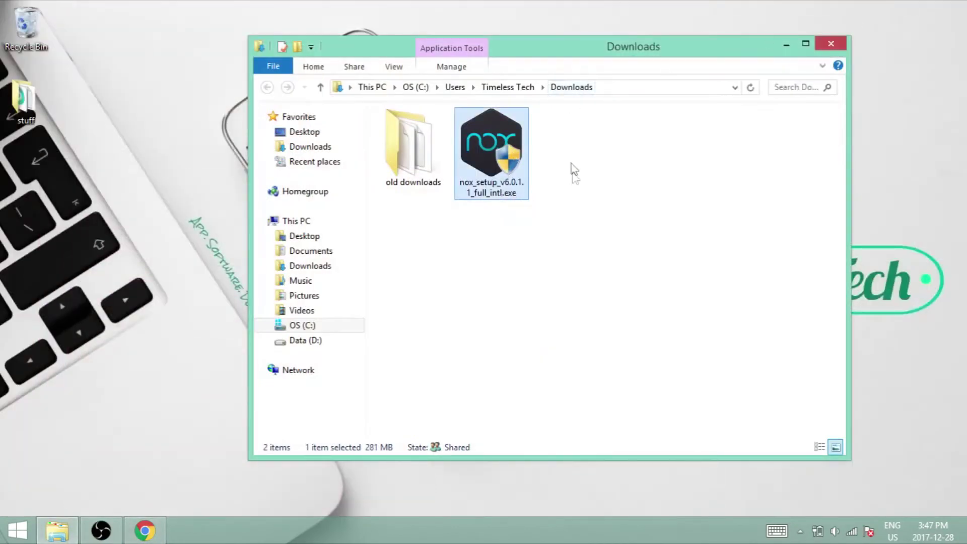
Run the Nox setup file as an overwrite install, start the emulator and minimize the Downloads window.
double_click(492, 134)
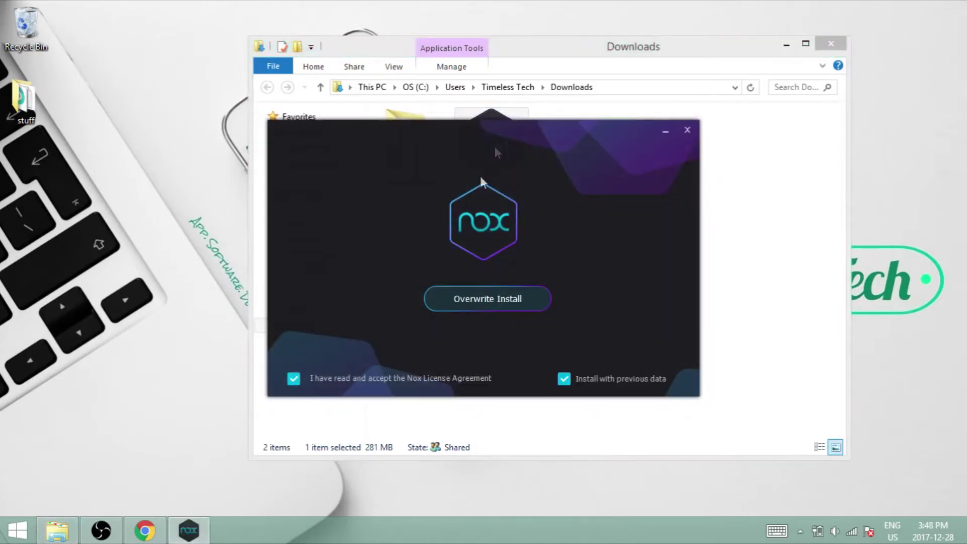
click(469, 297)
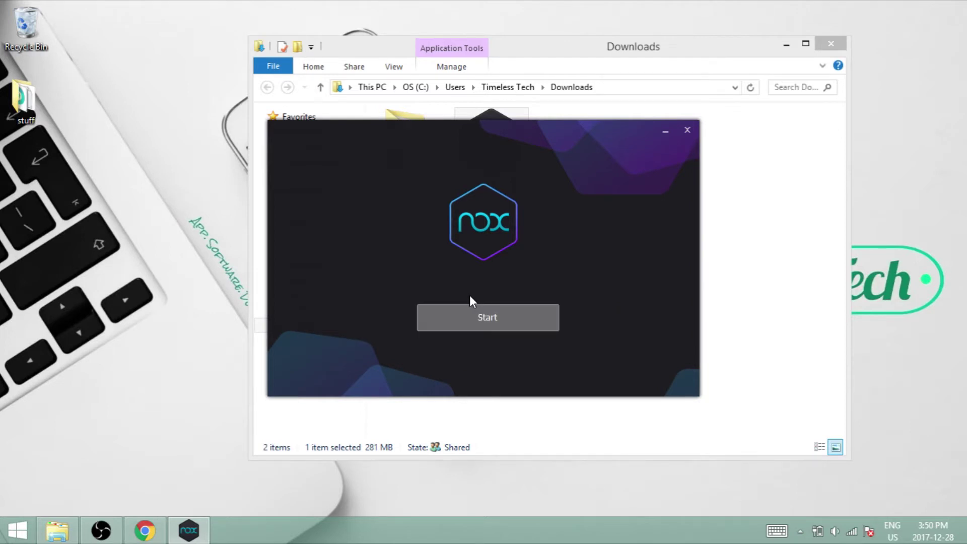
click(519, 307)
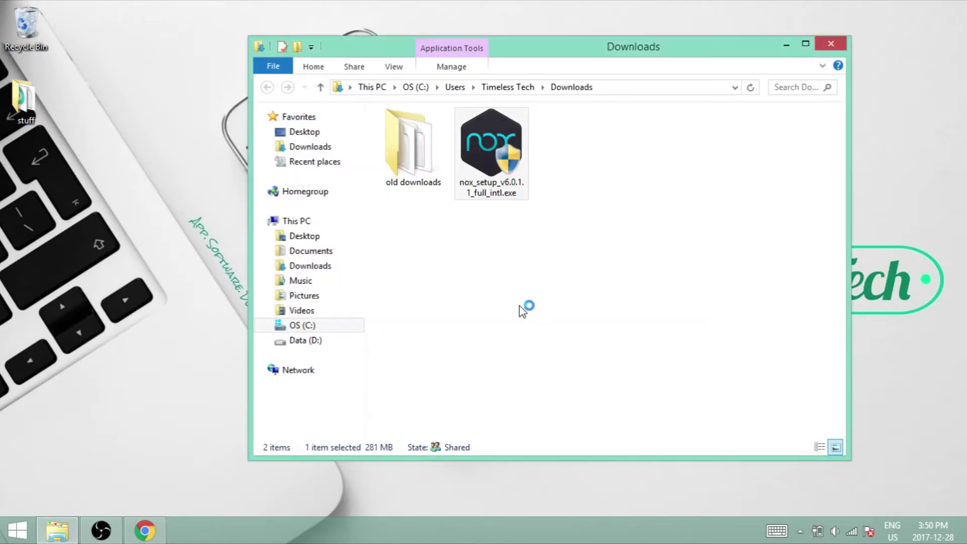
click(786, 45)
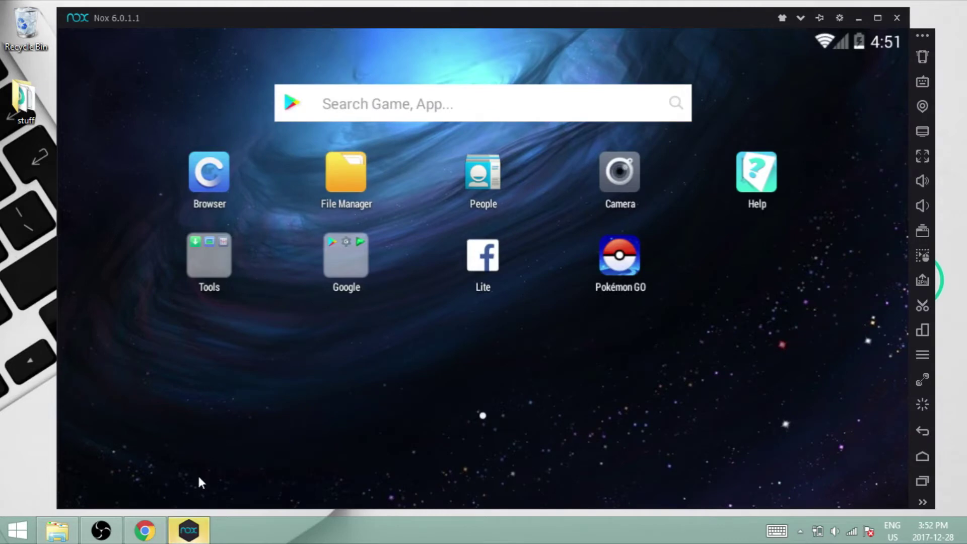
Maximize the Nox window and open Google Play from the home screen's Google folder.
click(877, 17)
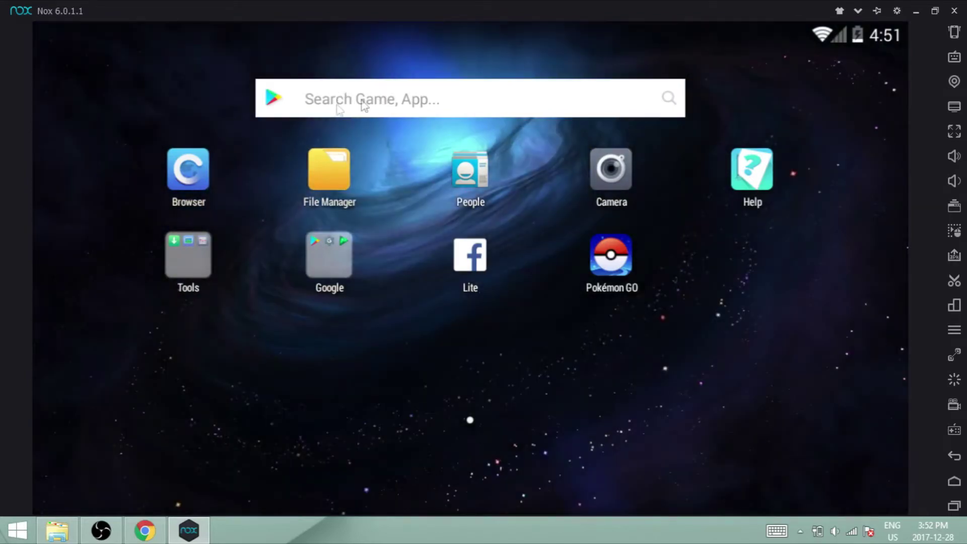
click(340, 255)
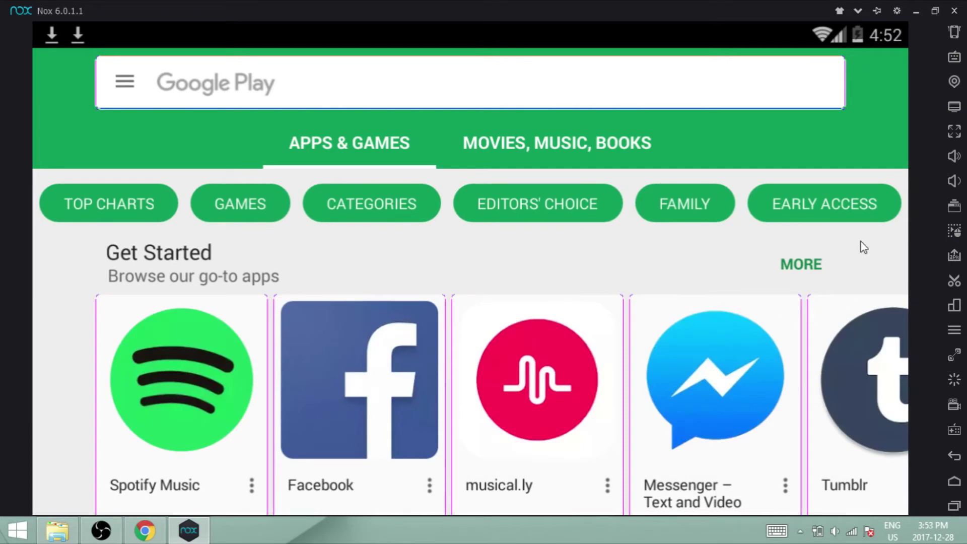
Browse the app recommendations on the Google Play home page and look at the musical.ly app page.
scroll(430, 182, down, 5)
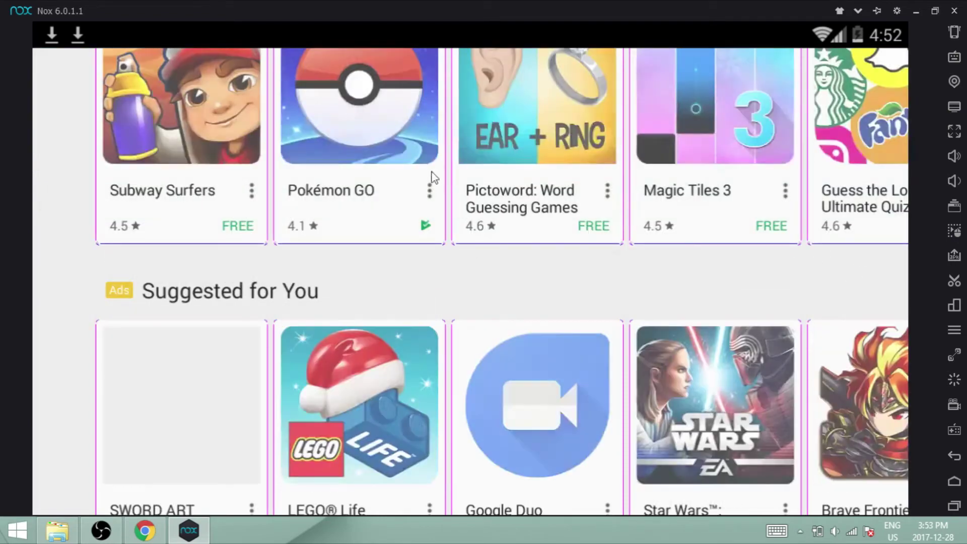
scroll(674, 300, down, 10)
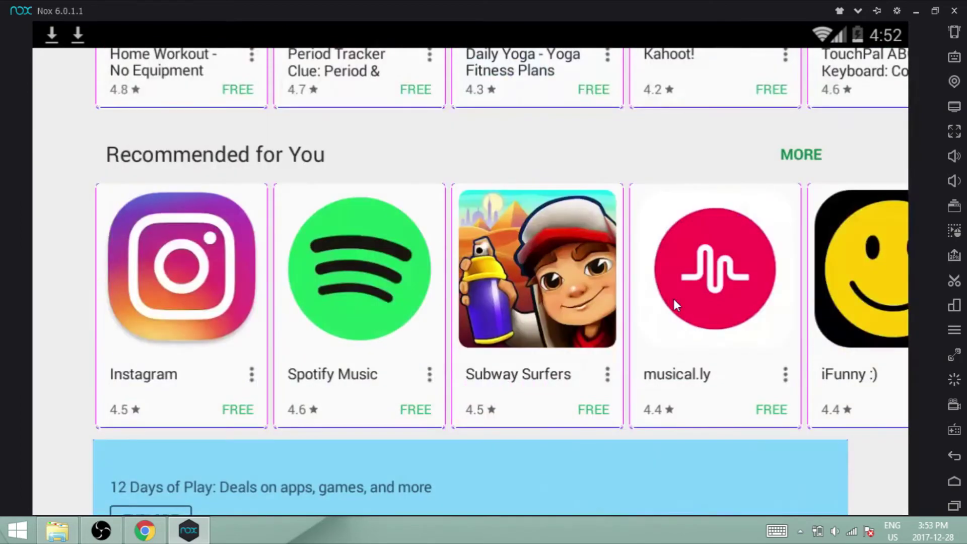
click(677, 339)
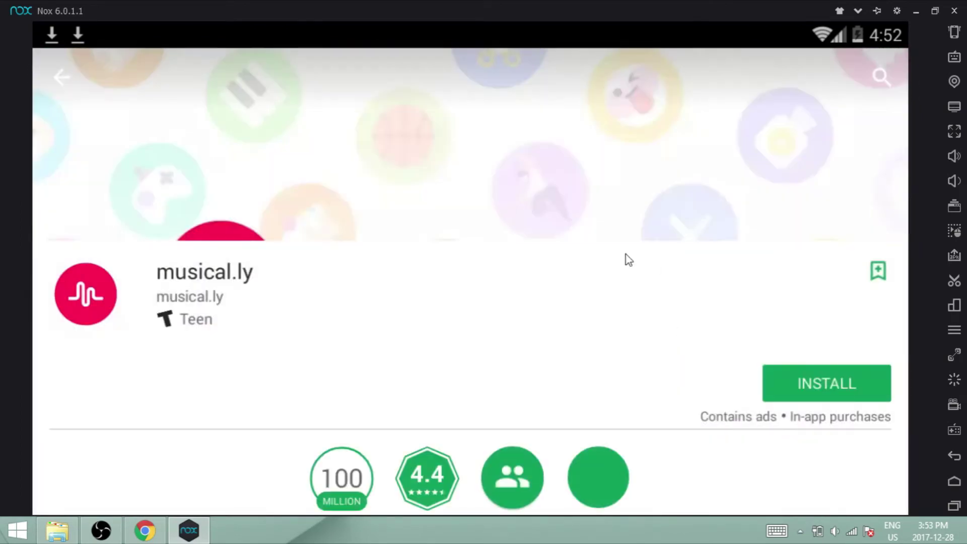
click(43, 84)
scroll(355, 246, up, 5)
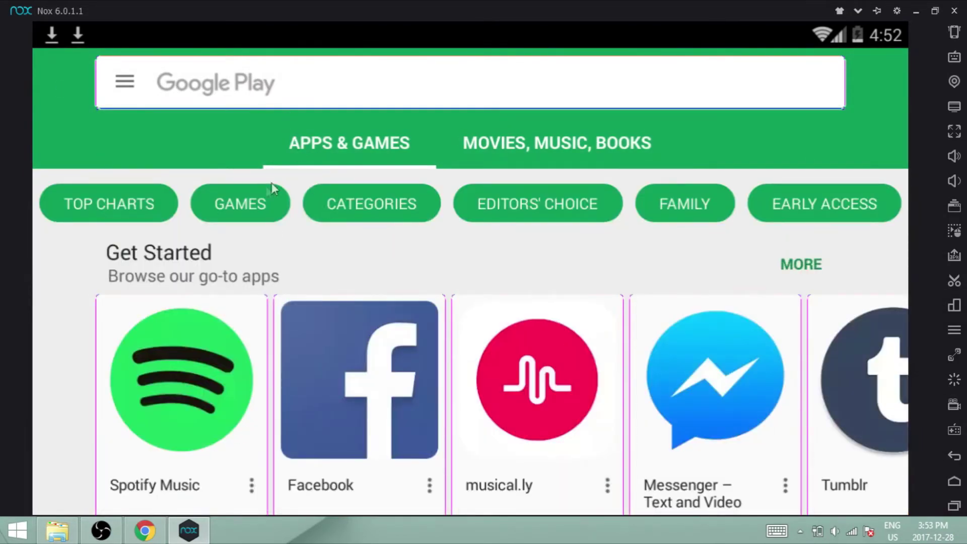
Look through the Games section of Google Play and return to the store's home page.
click(236, 198)
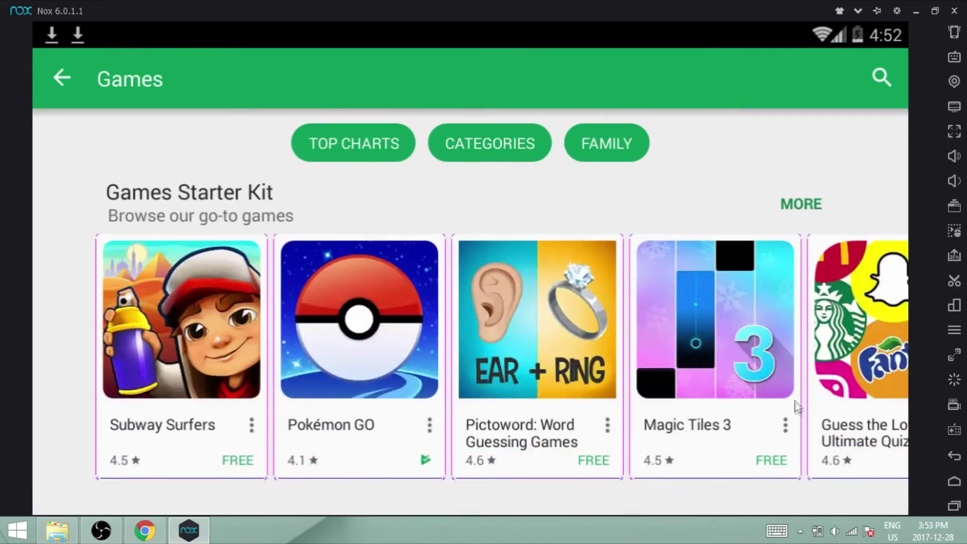
scroll(796, 404, down, 10)
scroll(796, 406, up, 7)
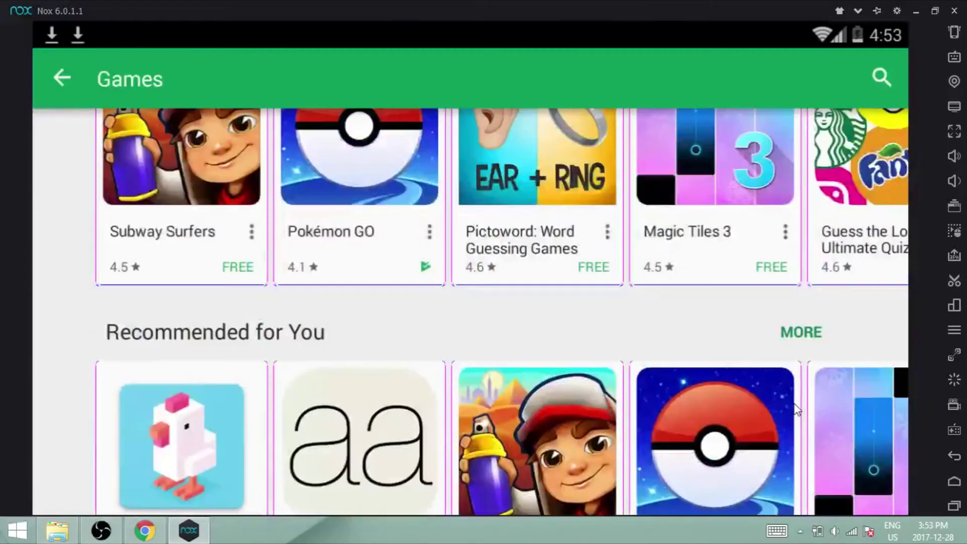
scroll(588, 295, up, 3)
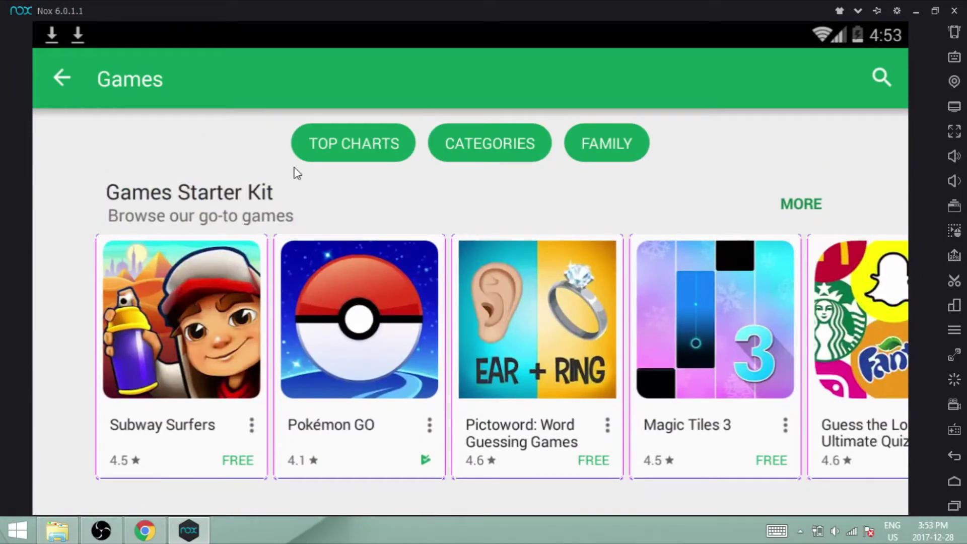
click(65, 77)
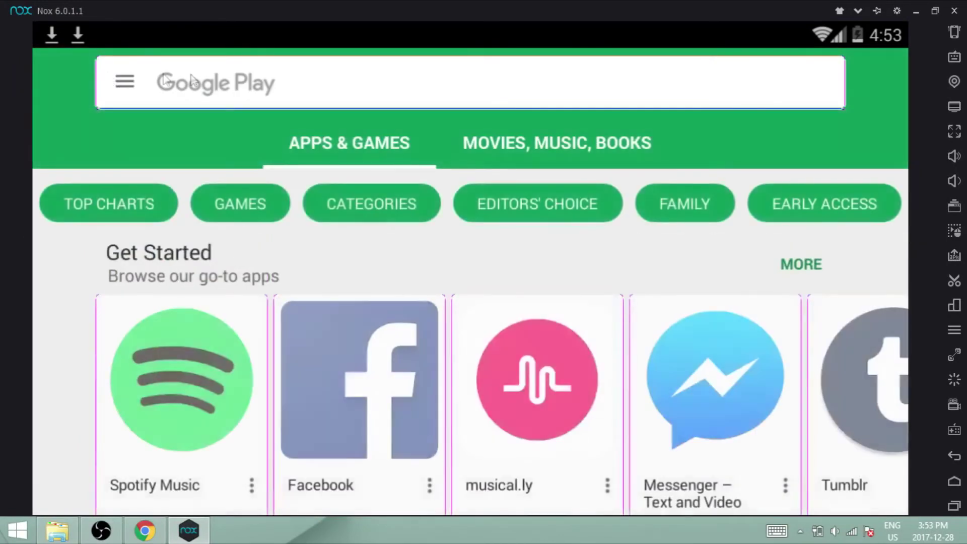
Search Google Play for 2048 and open the page of the game by Ketchapp.
click(227, 83)
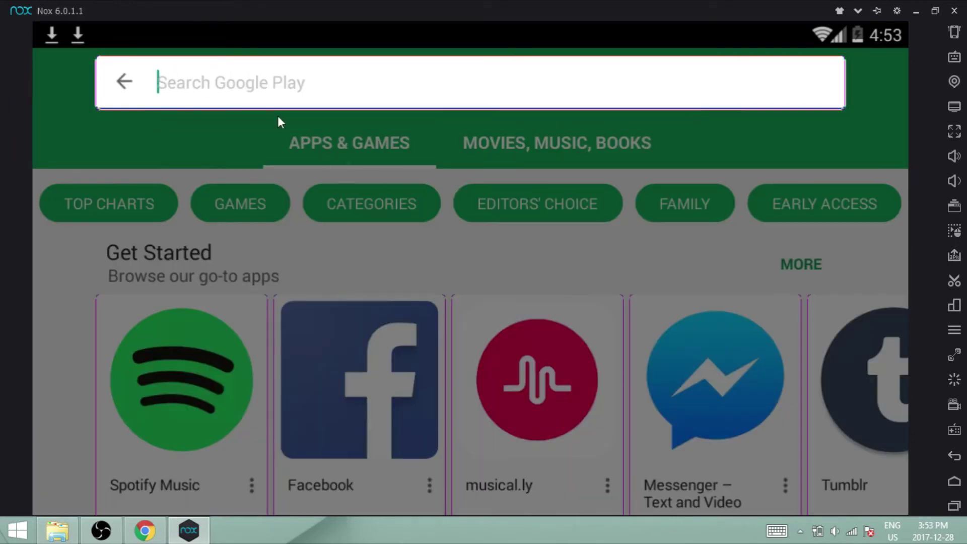
text(2048)
key(Return)
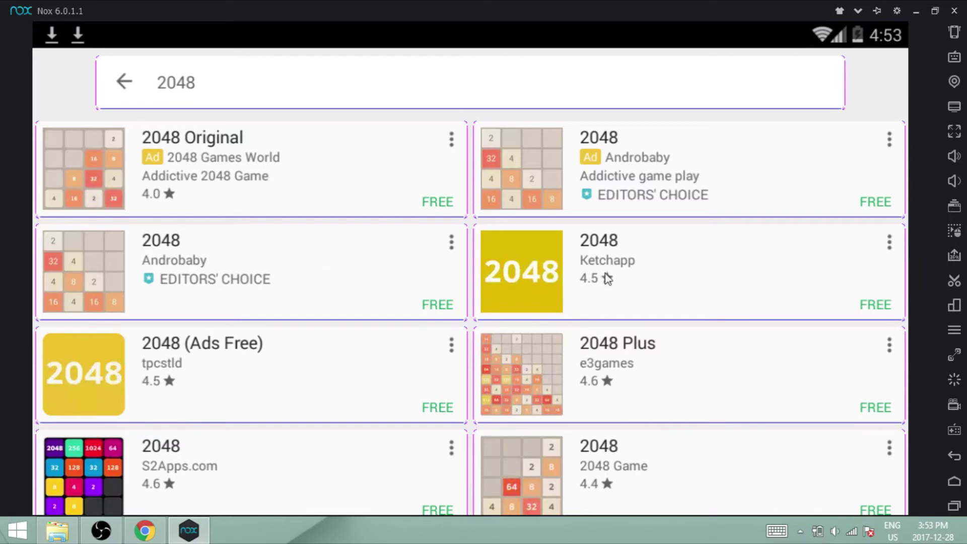
click(643, 279)
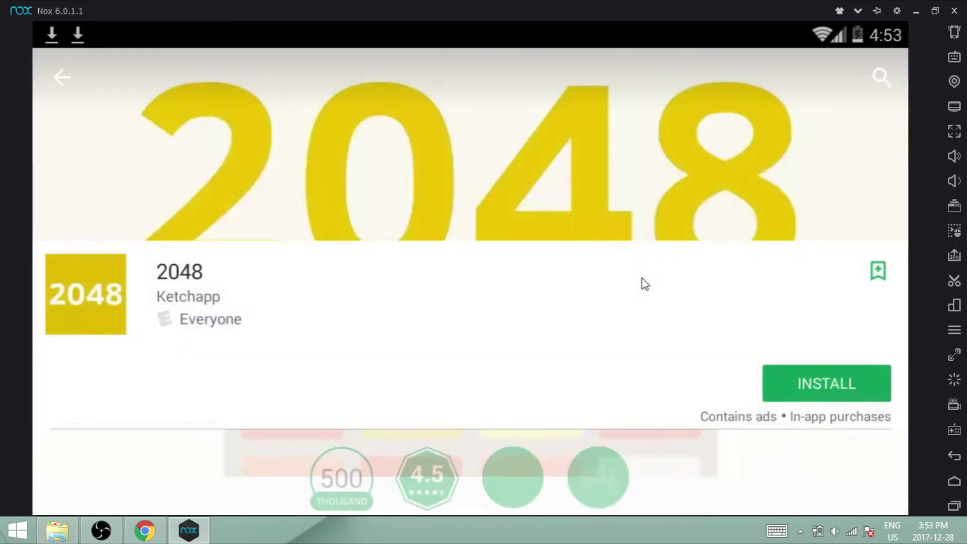
Install the 2048 game, accepting its access permissions and skipping the payment option in the account setup.
click(825, 380)
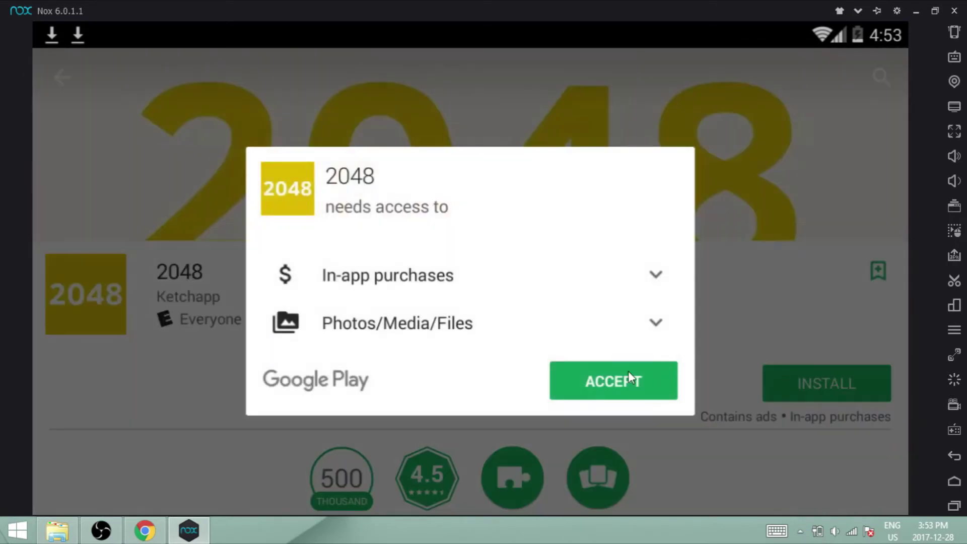
click(619, 392)
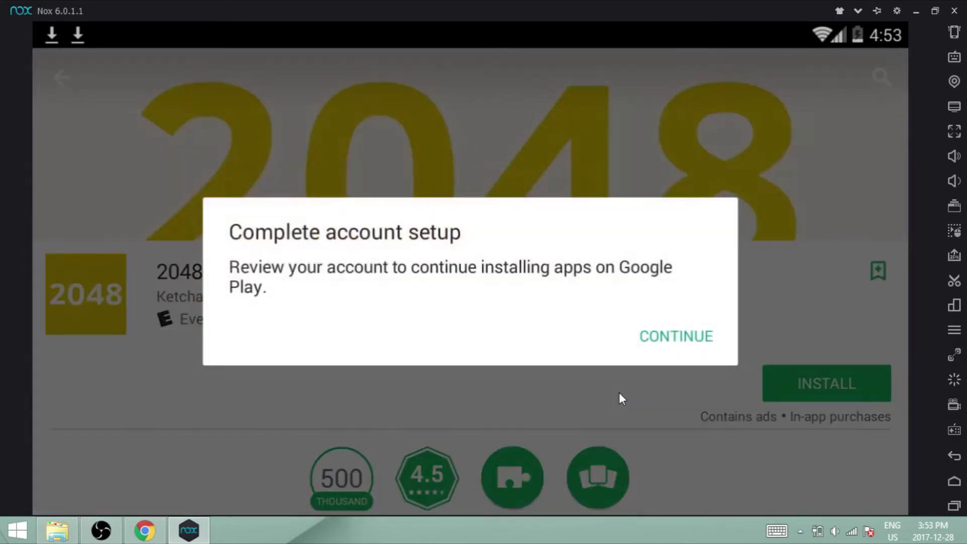
click(674, 336)
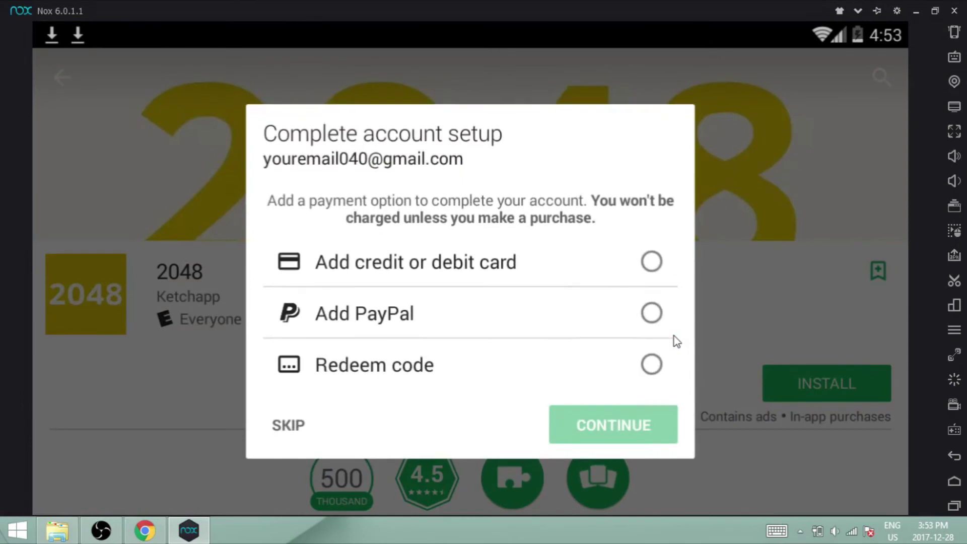
click(290, 423)
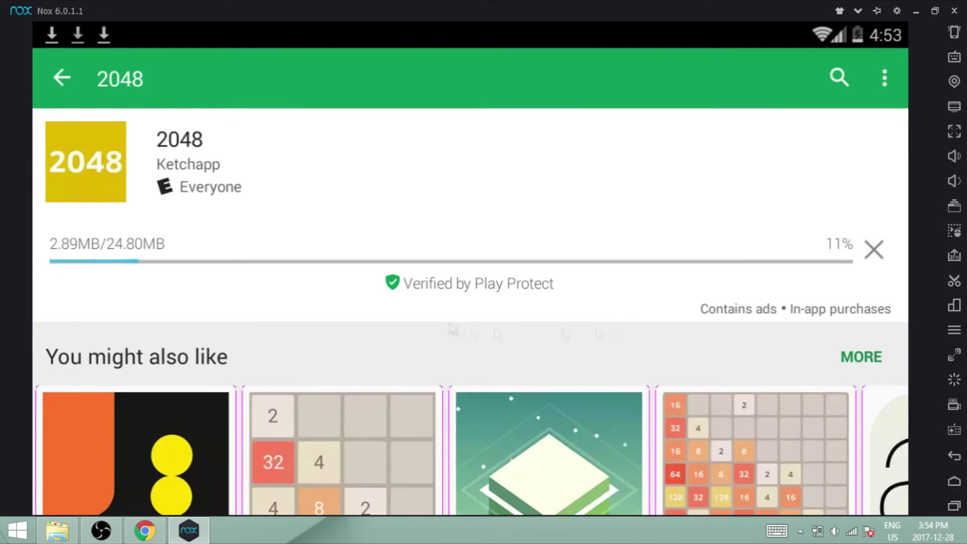
scroll(456, 320, down, 2)
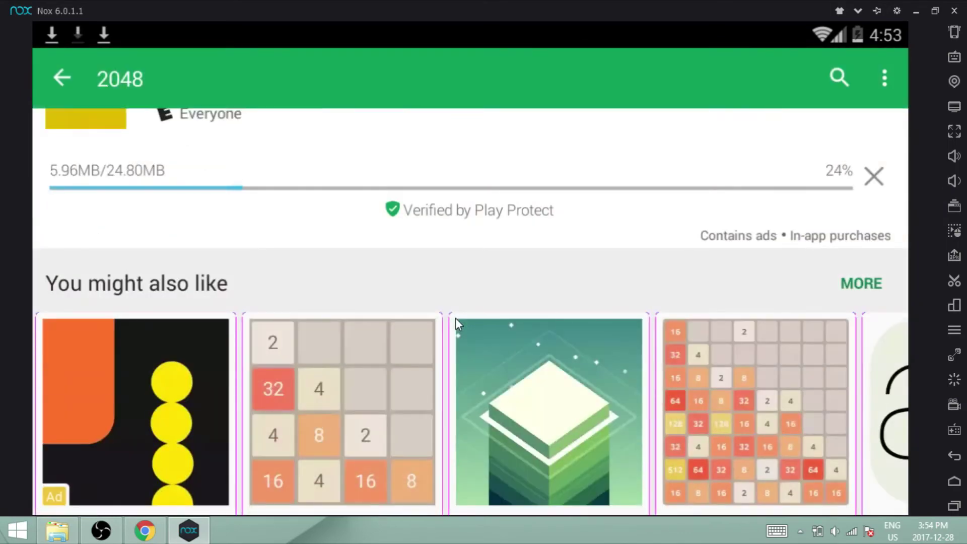
scroll(456, 318, up, 4)
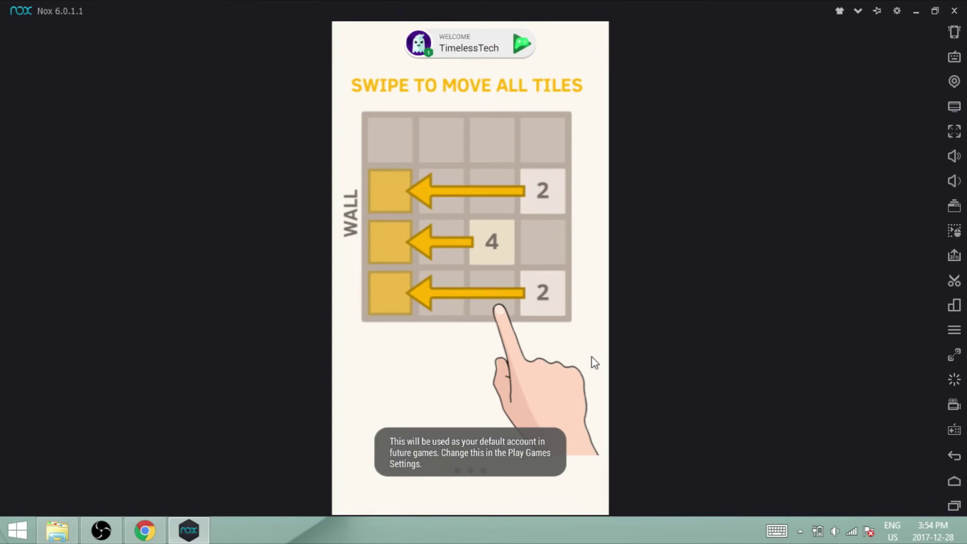
Swipe through the 2048 tutorial pages and start playing.
drag(593, 362, 355, 375)
drag(553, 370, 353, 361)
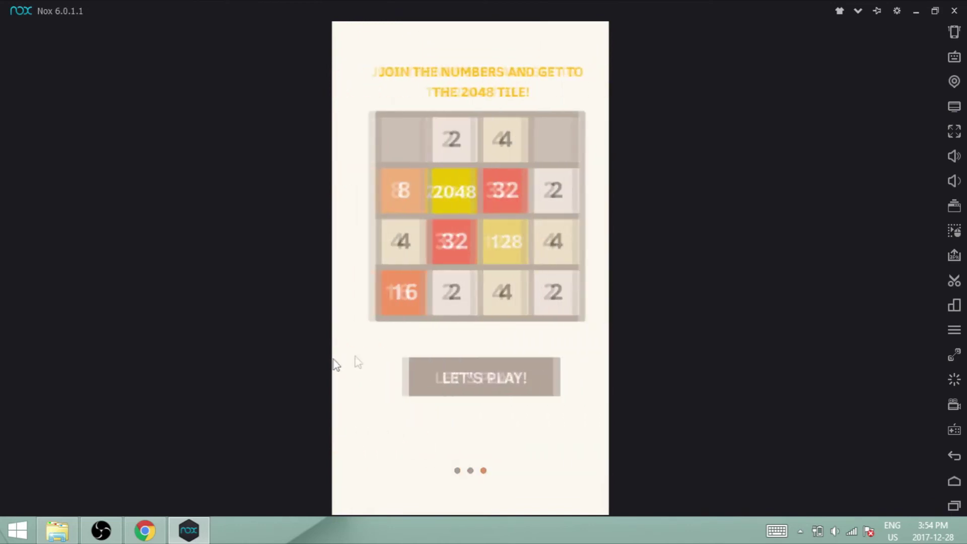
click(500, 378)
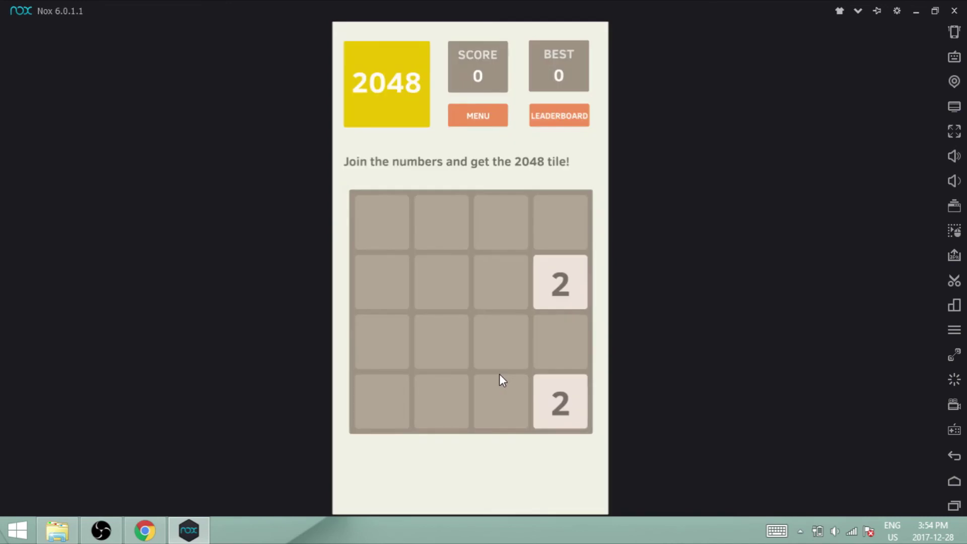
Play three moves in 2048, sliding the tiles down twice and then to the left.
drag(564, 324, 557, 370)
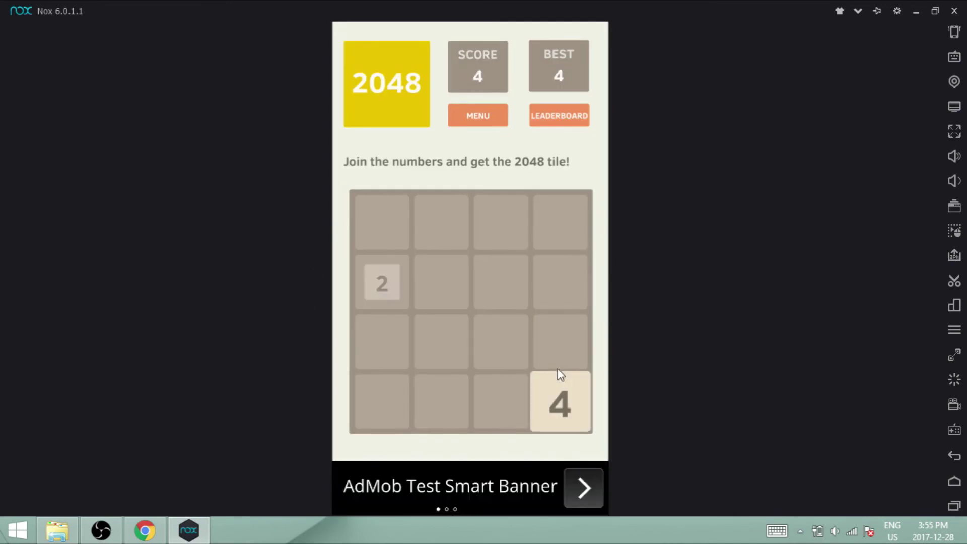
drag(381, 337, 382, 372)
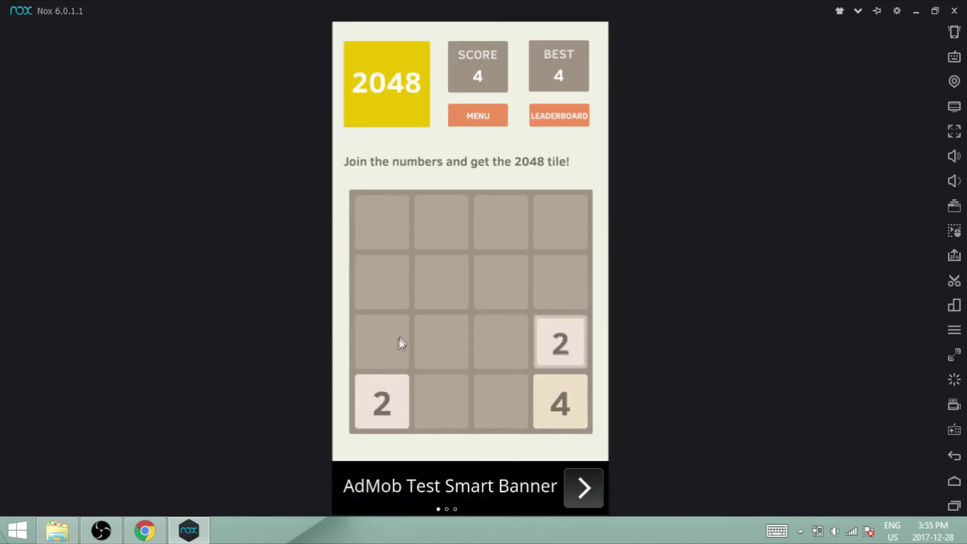
drag(544, 343, 476, 345)
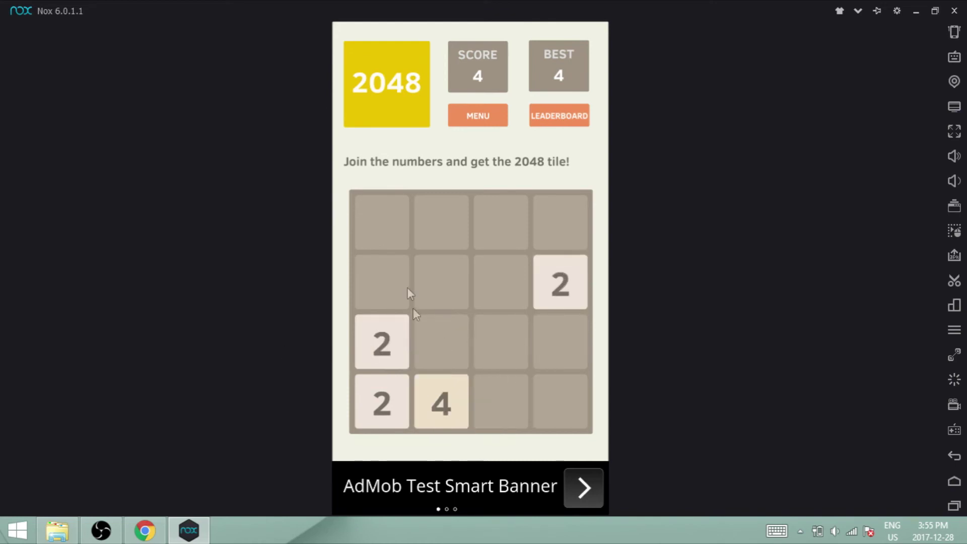
Continue the 2048 game by sliding the tiles down and to the right, and return to the Android home screen.
drag(410, 295, 399, 383)
drag(520, 358, 649, 353)
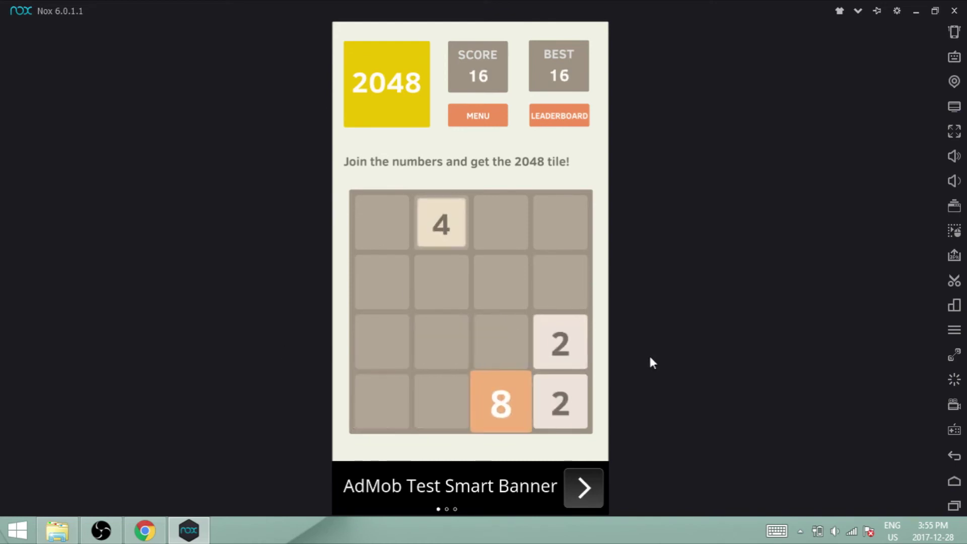
drag(554, 352, 553, 400)
drag(402, 261, 402, 345)
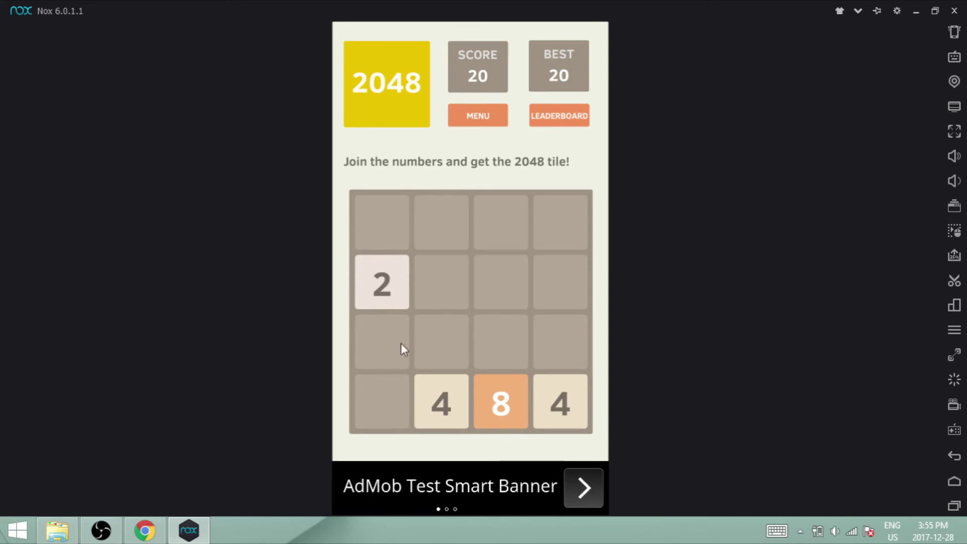
drag(564, 284, 579, 385)
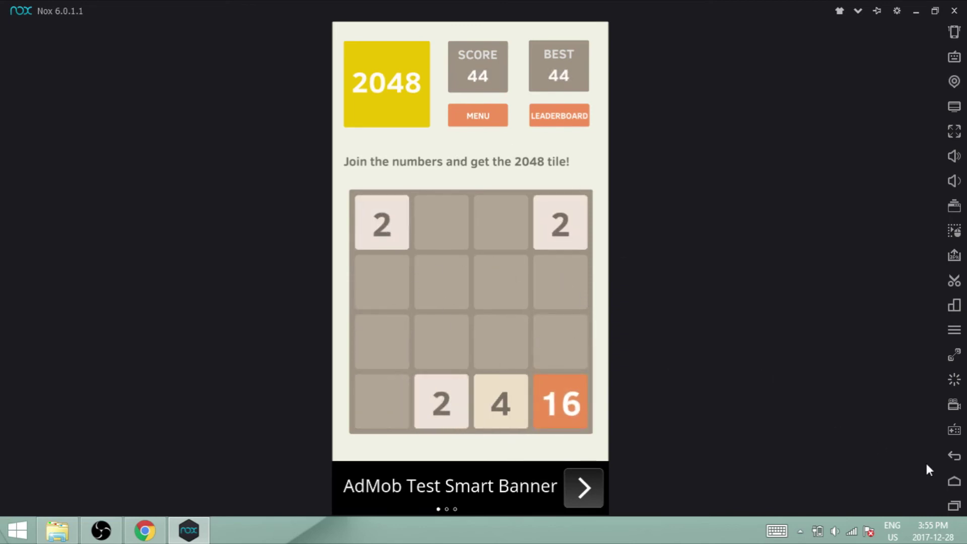
click(955, 481)
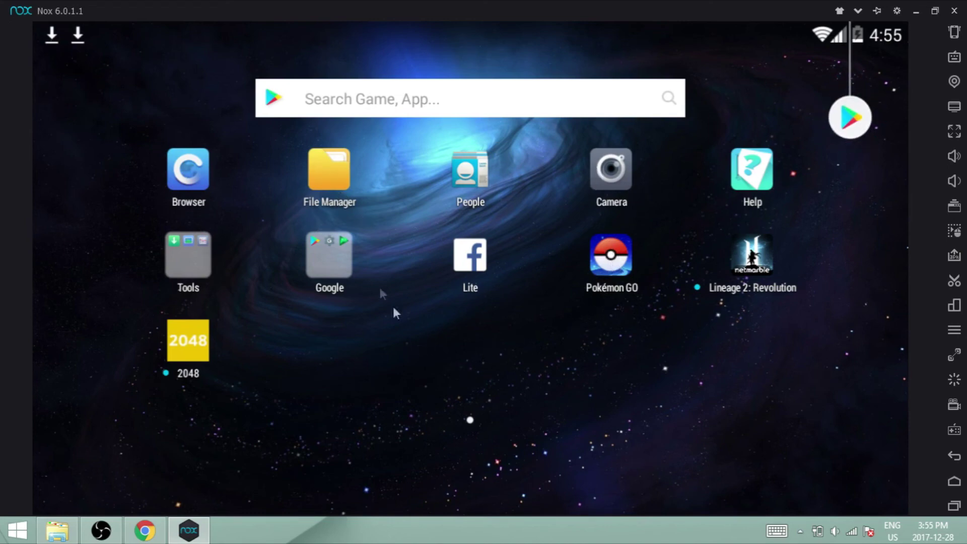
View the apps in the Google folder on the home screen, close the folder and minimize the emulator window.
click(326, 258)
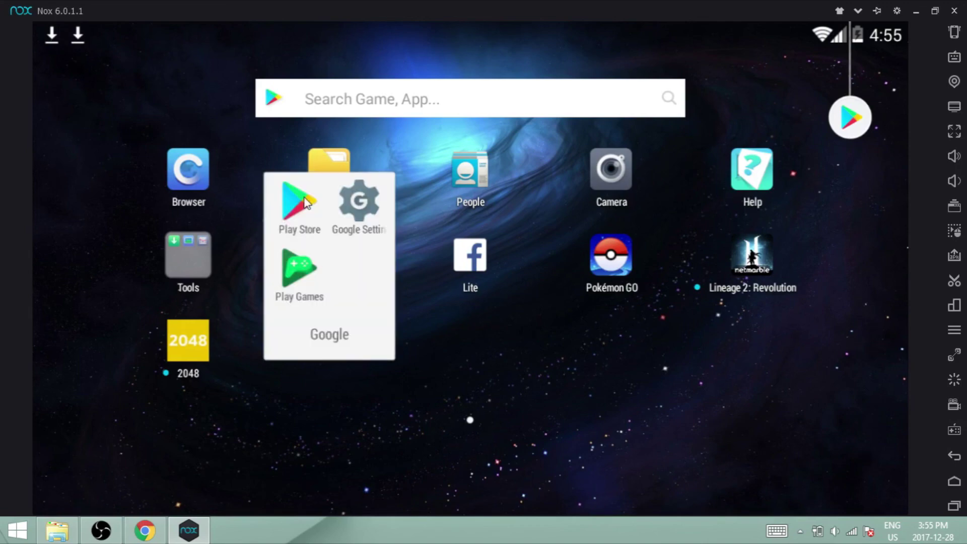
click(486, 342)
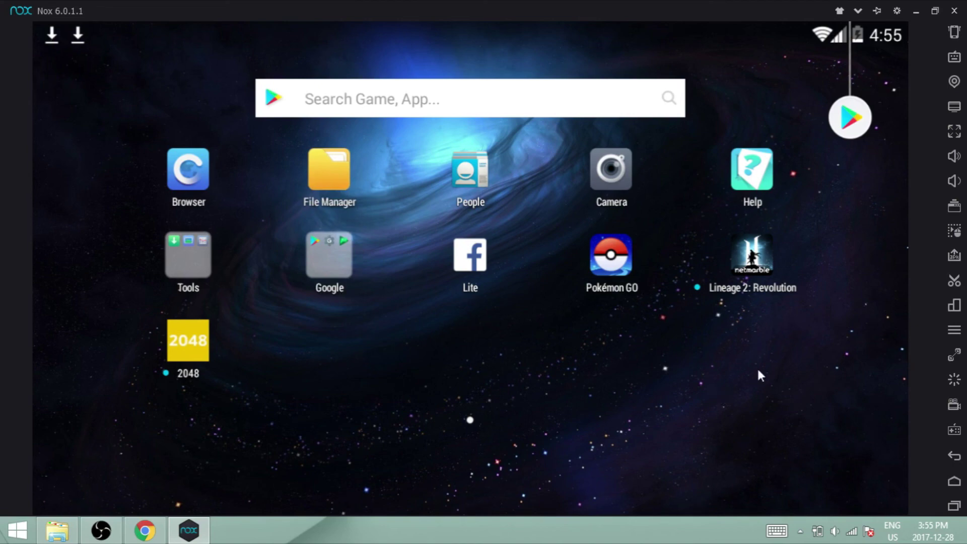
click(910, 17)
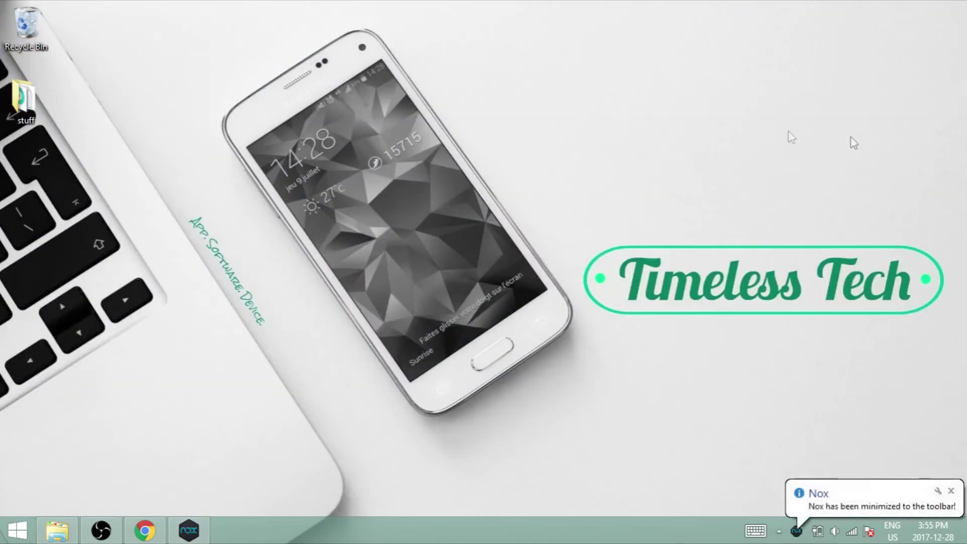